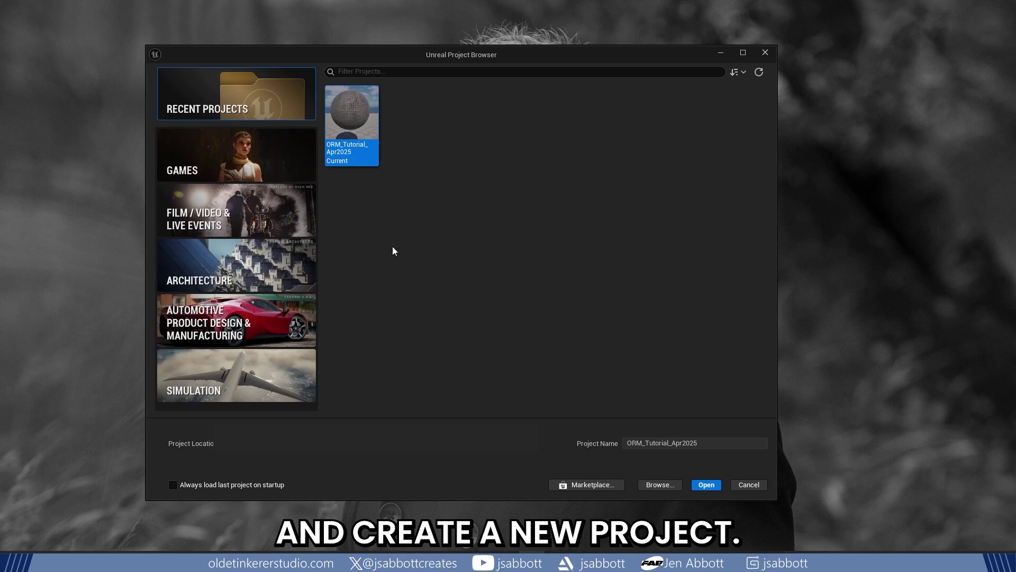
# - Choose the Blank Film / Video & Live Events template and name the project CraneRig_Tut_Apr2025
pyautogui.click(268, 229)
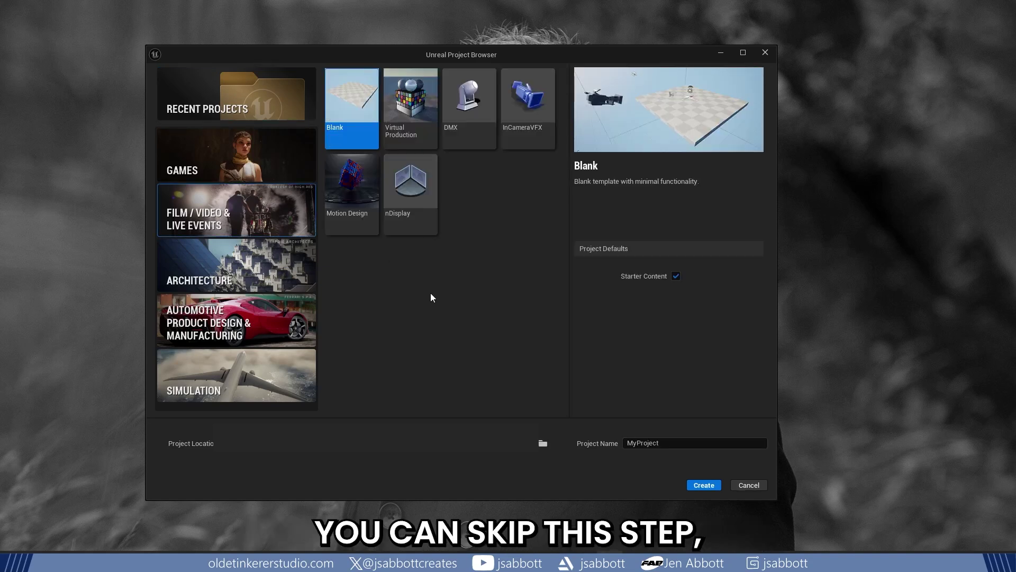
pyautogui.doubleClick(643, 442)
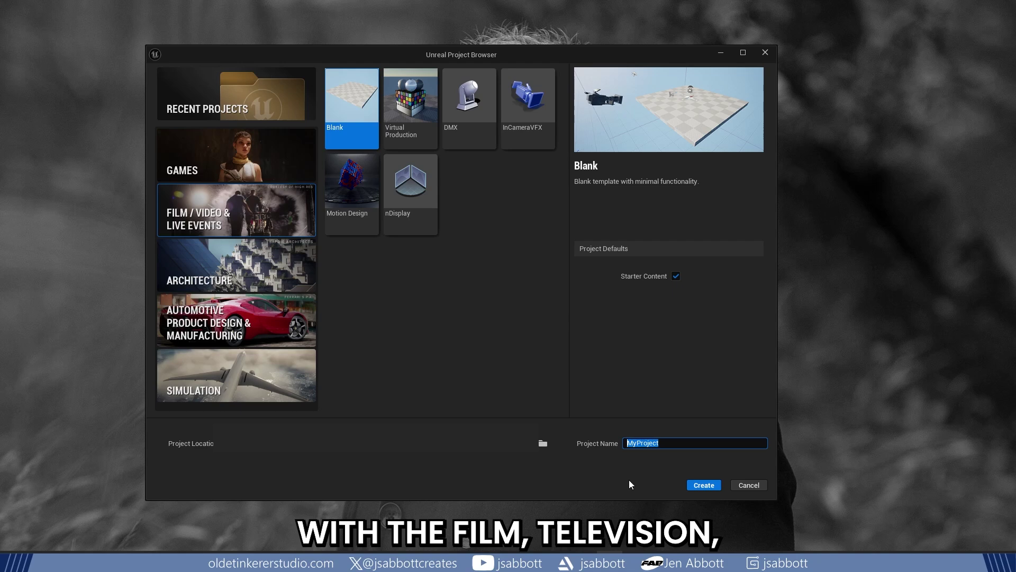
pyautogui.write('CraneRig_Tut_')
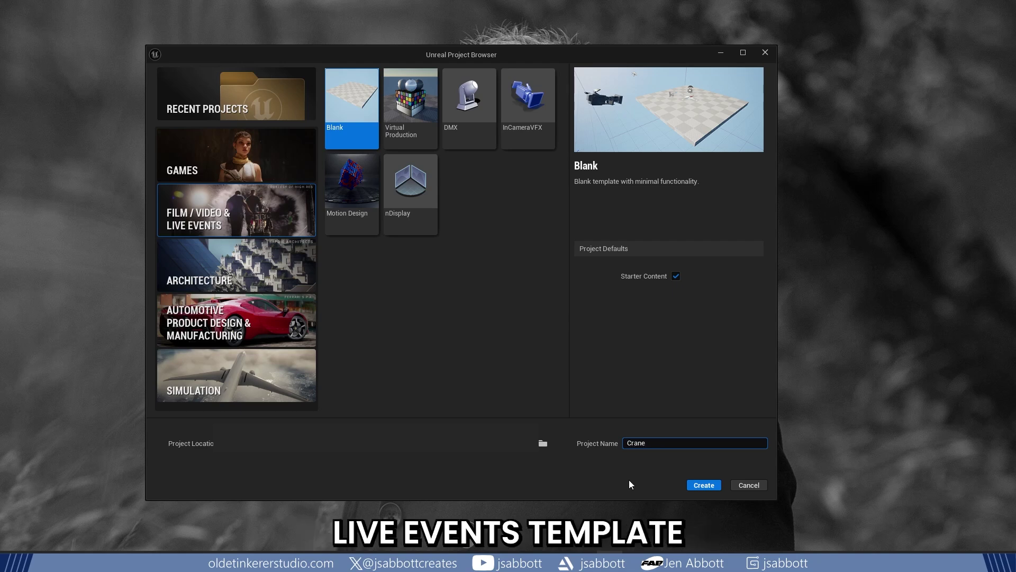
pyautogui.write('Apr2025')
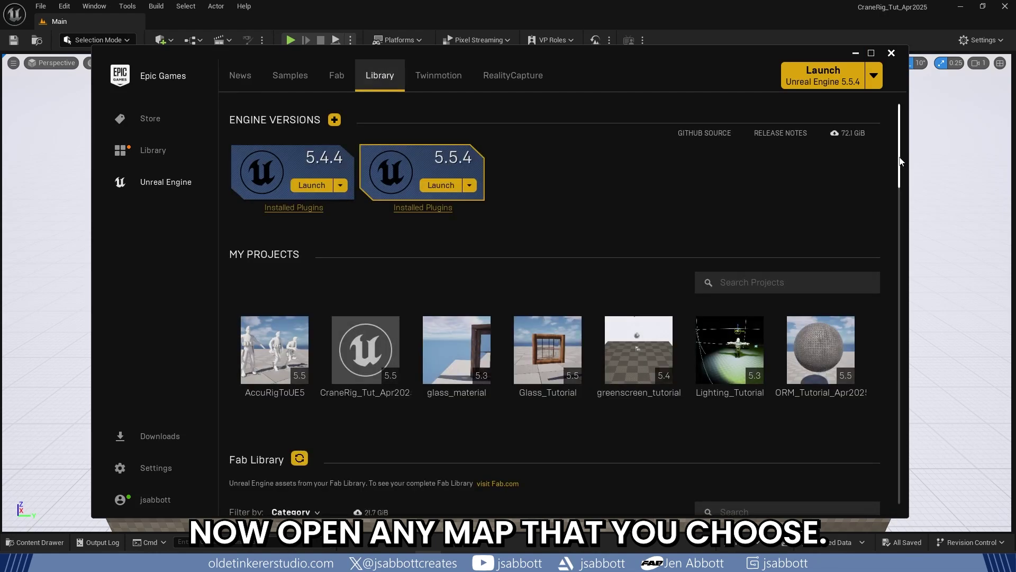
# - Add the library asset pack to CraneRig_Tut_Apr2025, choosing the closest compatible engine version
pyautogui.moveTo(900, 160); pyautogui.dragTo(905, 358)
pyautogui.click(347, 298)
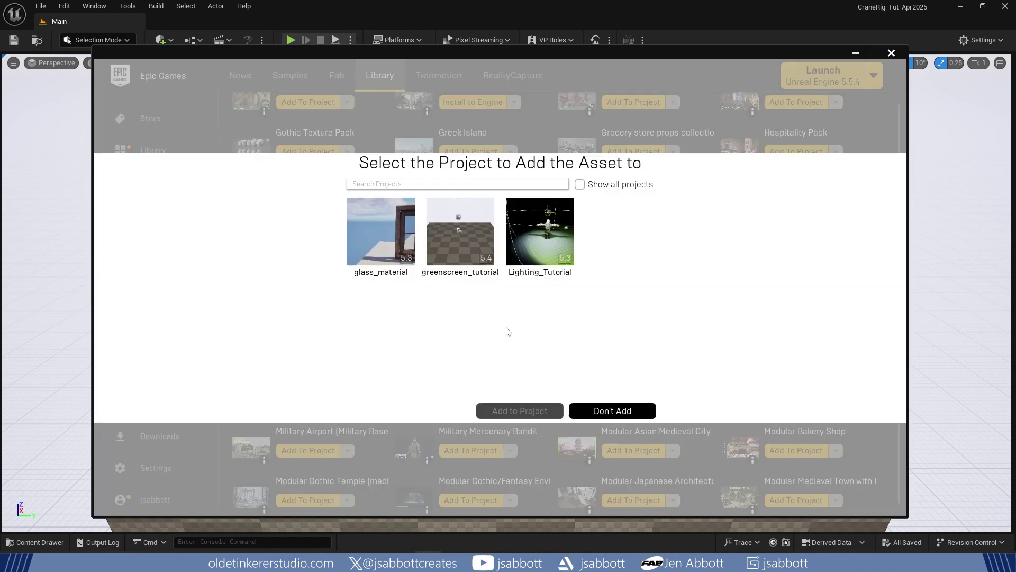
pyautogui.click(579, 185)
pyautogui.click(460, 231)
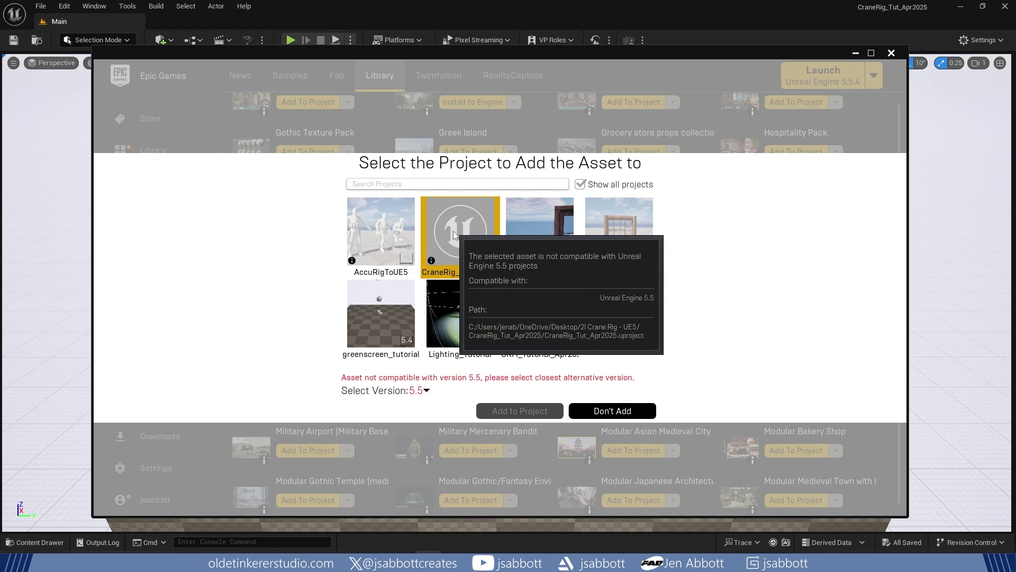
pyautogui.click(435, 386)
pyautogui.click(423, 358)
pyautogui.click(520, 411)
# - In the Content Drawer, browse HandPaintedEnvironment > Maps > Winter_scene and load the Winter_scene level
pyautogui.click(855, 53)
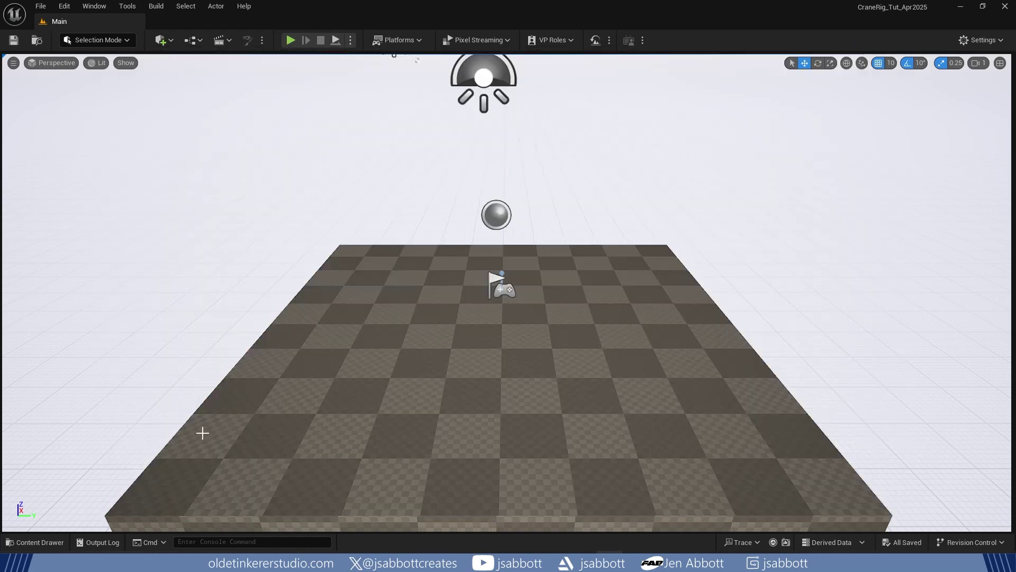
pyautogui.click(35, 542)
pyautogui.click(53, 426)
pyautogui.doubleClick(156, 410)
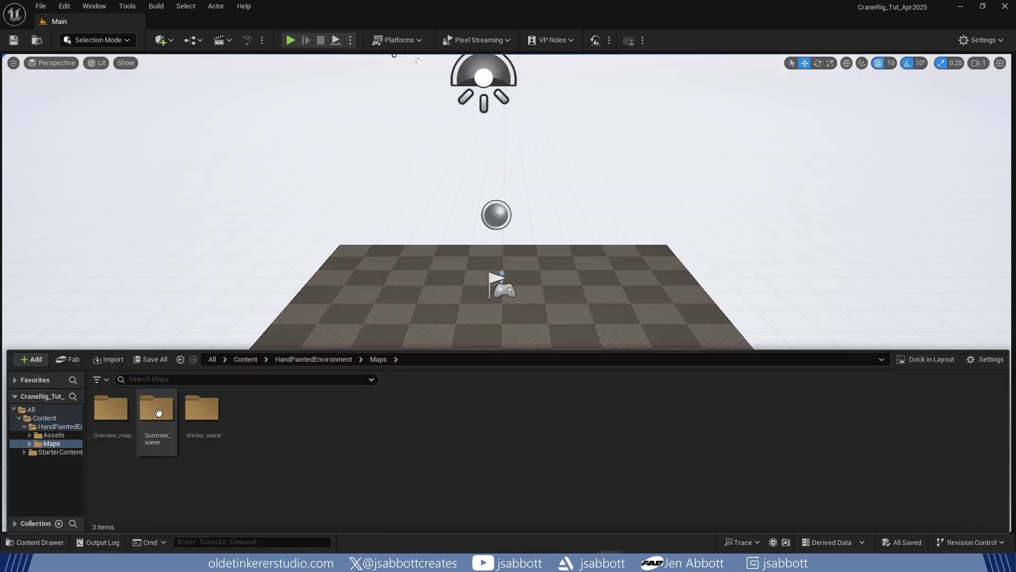
pyautogui.doubleClick(202, 409)
pyautogui.doubleClick(156, 410)
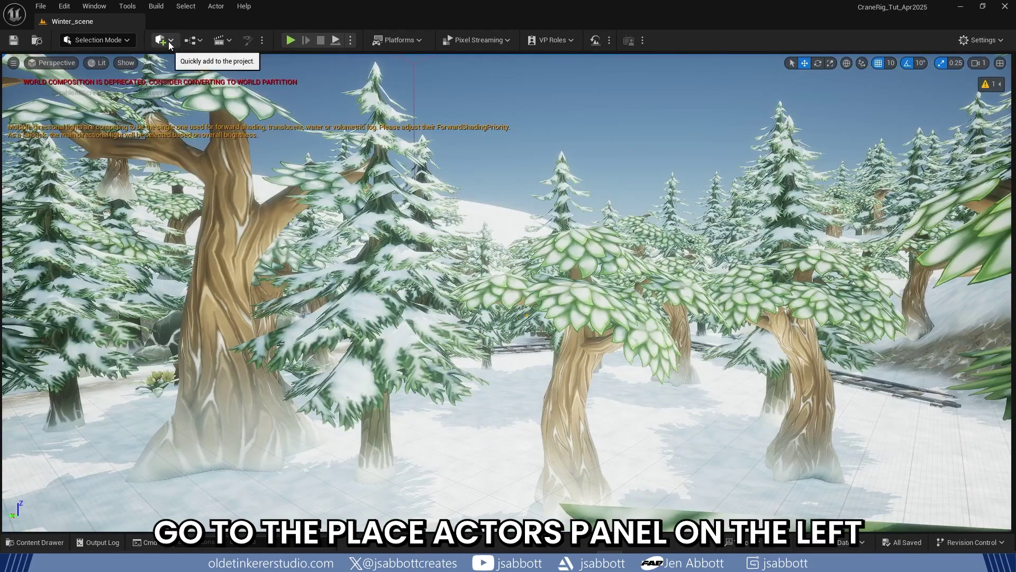
# - Search Quick Add for 'camera rig cra' and drop a Camera Rig Crane onto the snow among the trees
pyautogui.click(168, 41)
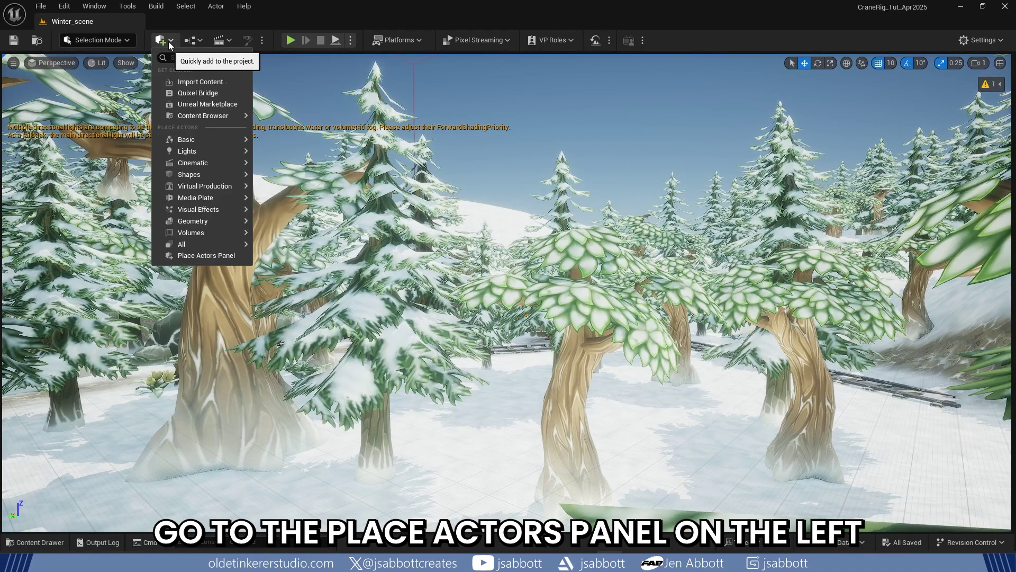
pyautogui.write('came')
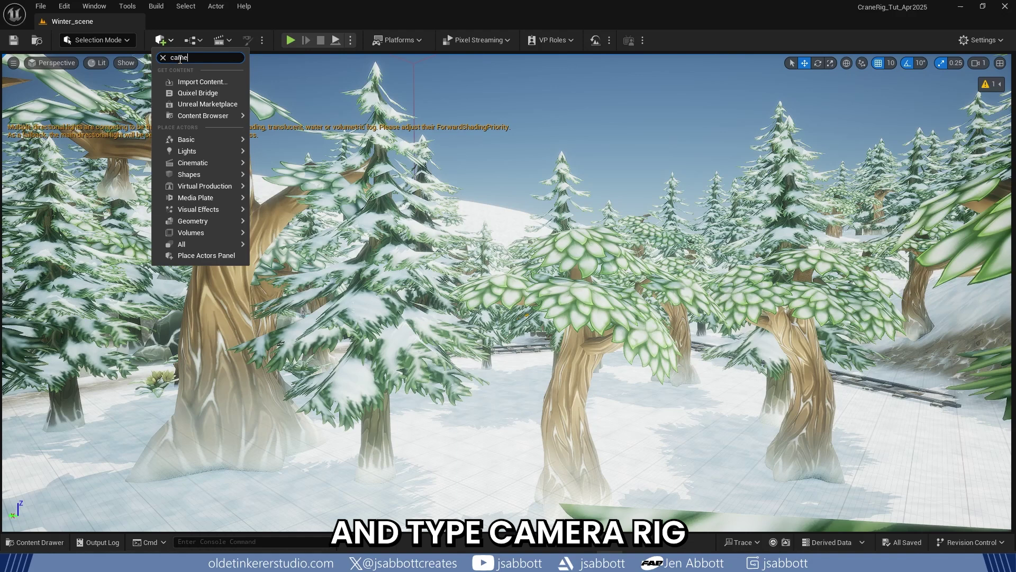
pyautogui.write('ra')
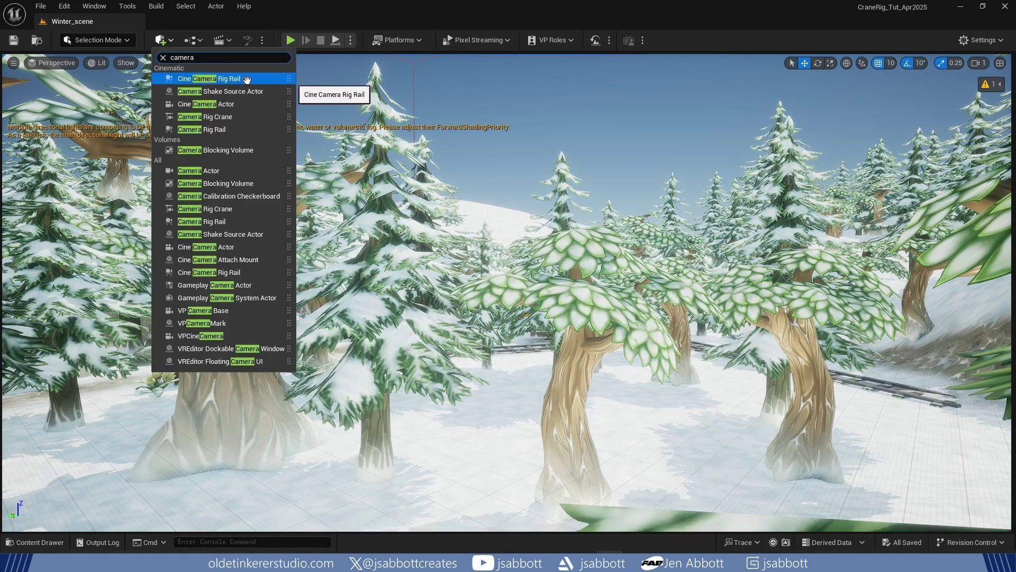
pyautogui.write(' rig c')
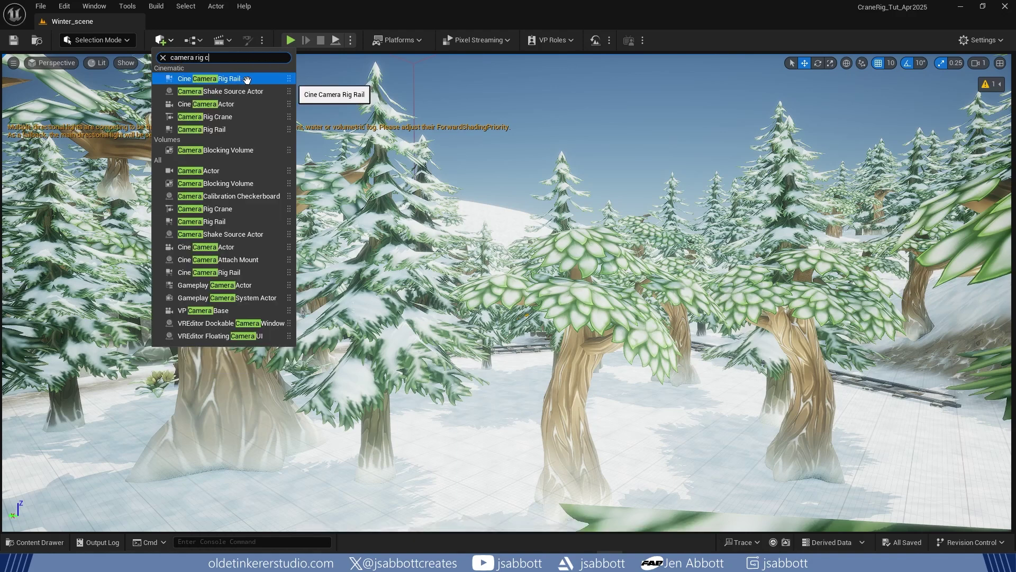
pyautogui.write('ra')
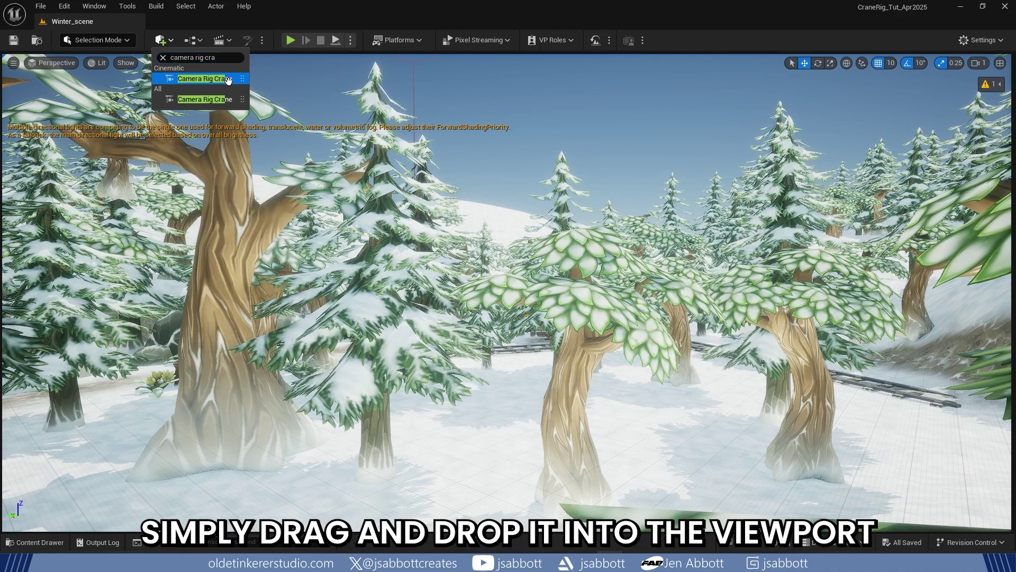
pyautogui.moveTo(228, 79); pyautogui.dragTo(508, 435)
pyautogui.moveTo(644, 373); pyautogui.dragTo(641, 373)
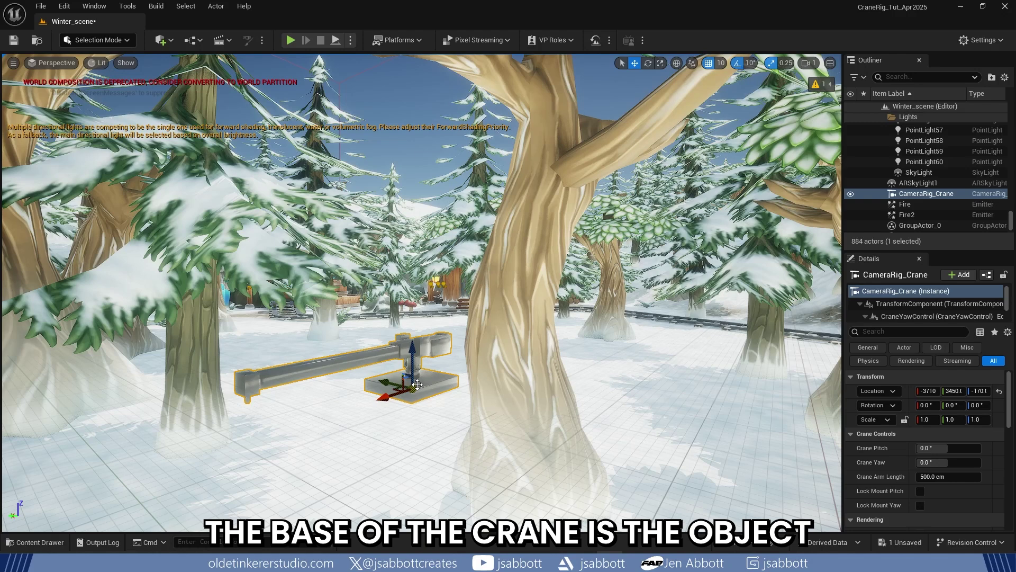
# - Nudge the crane to X -3740, then reset Crane Pitch to 0°, Yaw to 0° and Arm Length to 500 cm
pyautogui.moveTo(384, 397)
pyautogui.mouseDown()
pyautogui.moveTo(317, 384)
pyautogui.moveTo(389, 396)
pyautogui.mouseUp()
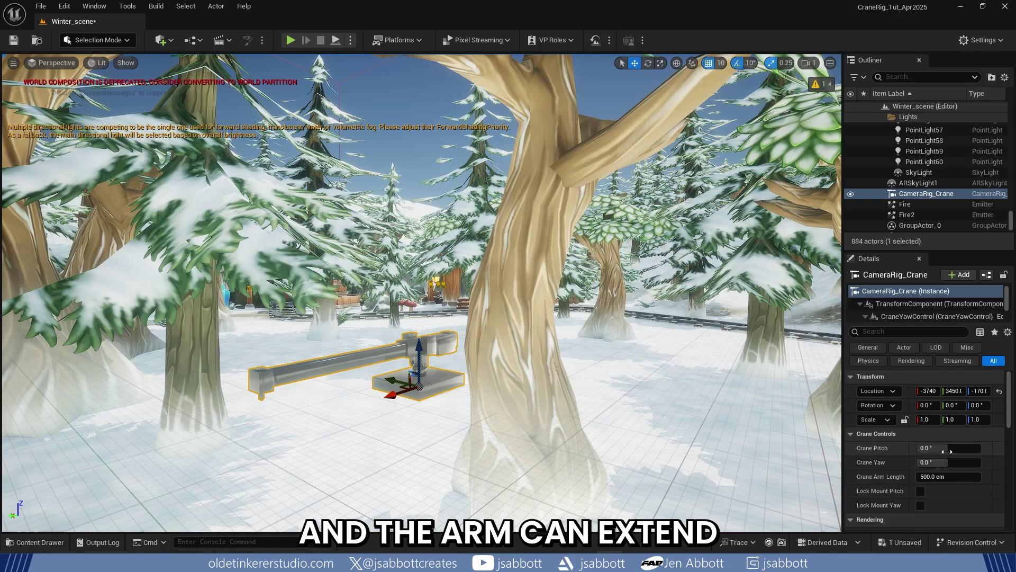
pyautogui.moveTo(947, 450); pyautogui.dragTo(966, 477)
pyautogui.click(1000, 448)
pyautogui.click(999, 463)
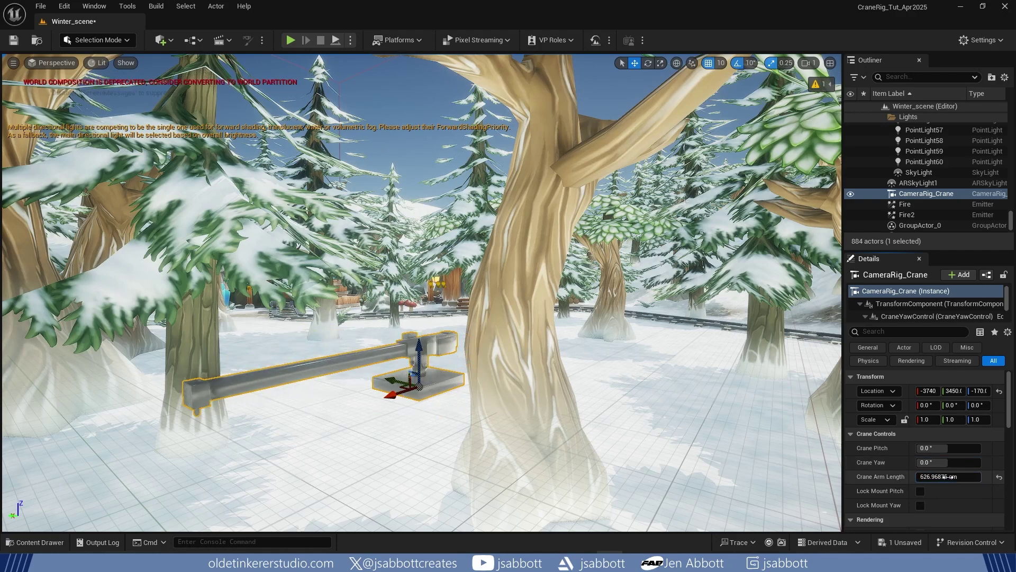
pyautogui.click(999, 477)
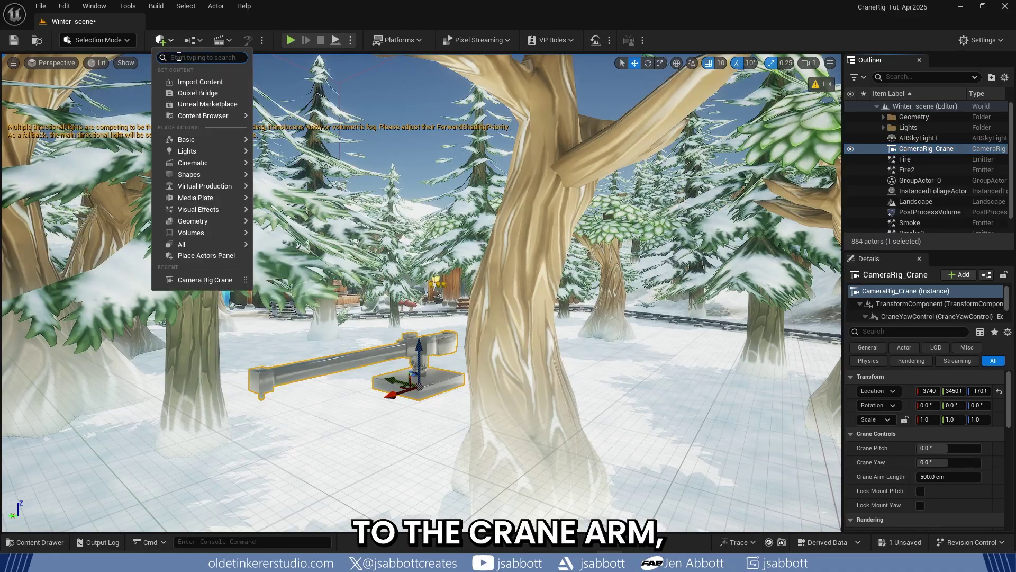
# - Place a Cine Camera Actor and move it to -3180, 3450, -100 at the crane arm's end
pyautogui.write('cine camera')
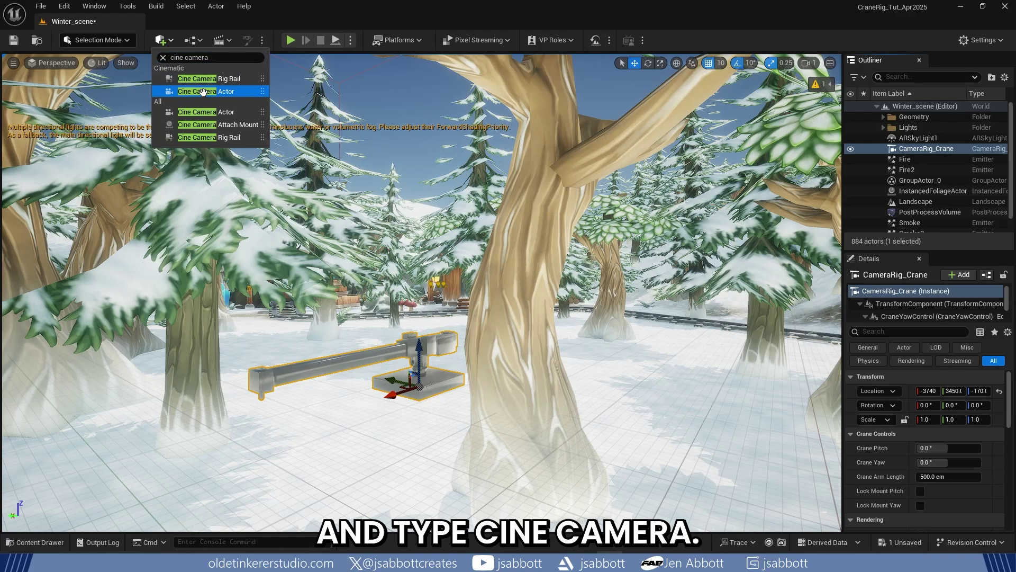
pyautogui.moveTo(203, 92); pyautogui.dragTo(239, 392)
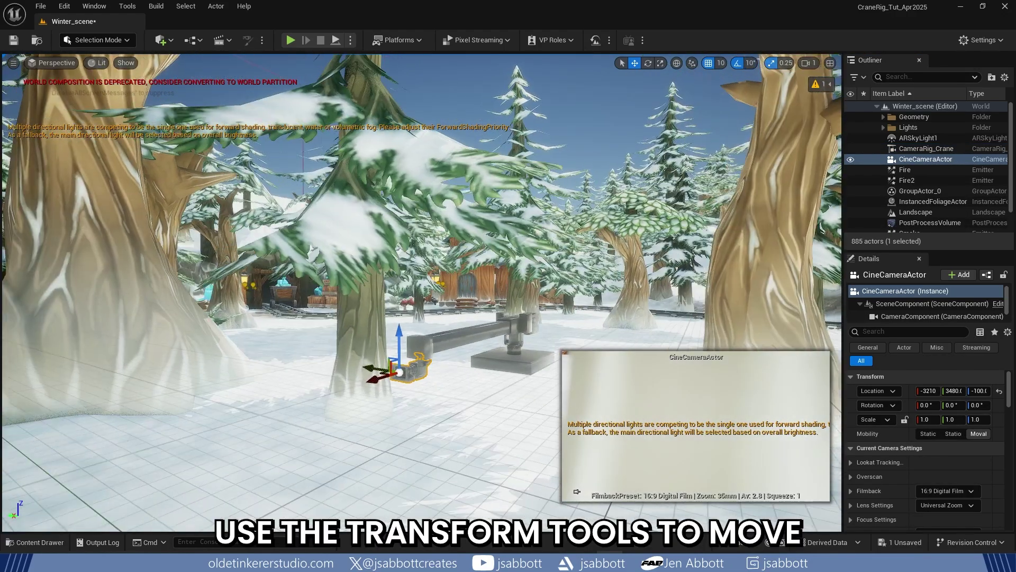
pyautogui.press('w')
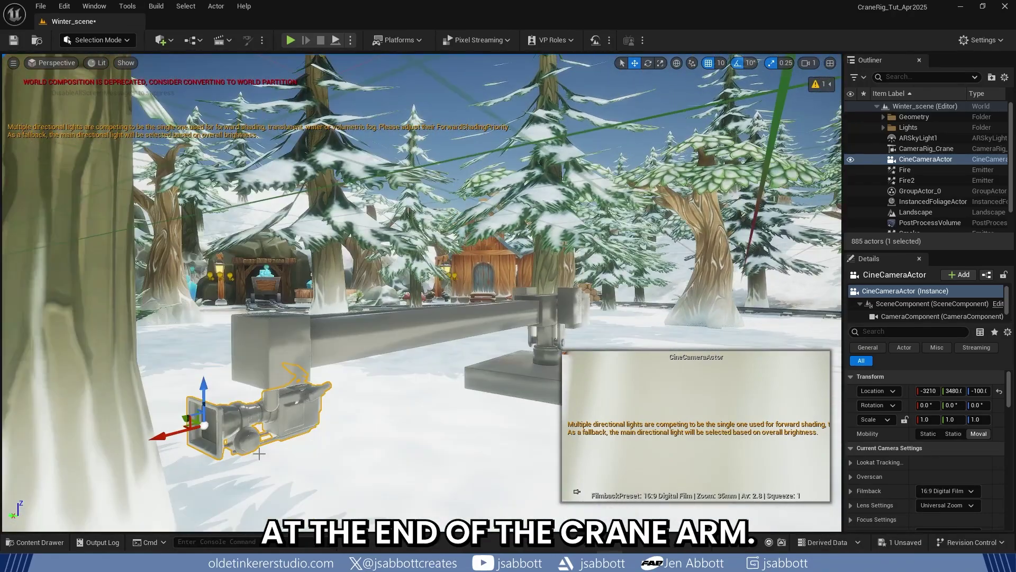
pyautogui.moveTo(168, 433); pyautogui.dragTo(119, 461)
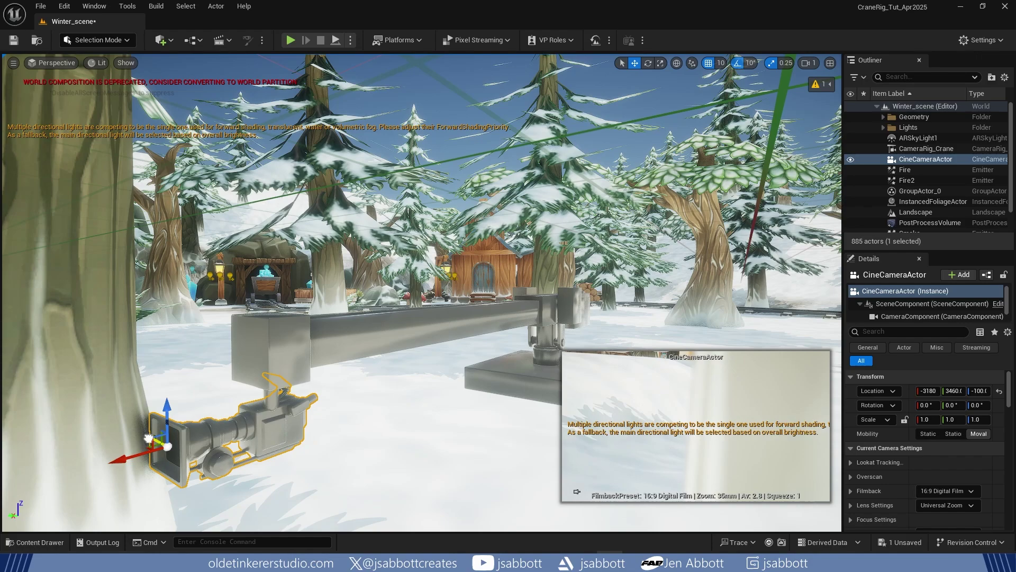
pyautogui.moveTo(368, 410); pyautogui.dragTo(367, 411, button='right')
pyautogui.scroll(-8, 411, 370)
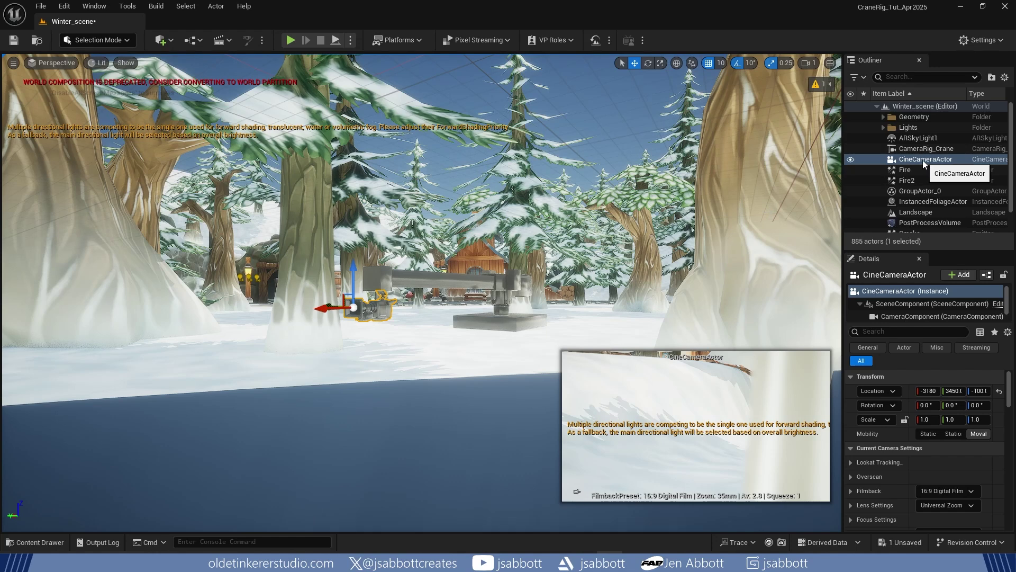
# - In the Outliner, parent CineCameraActor under CameraRig_Crane
pyautogui.moveTo(923, 160); pyautogui.dragTo(933, 150)
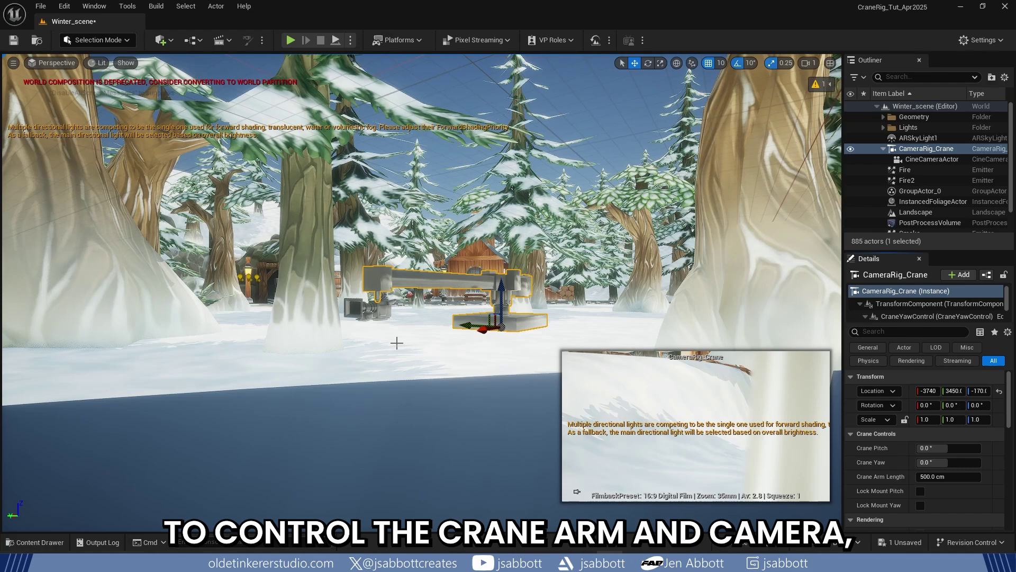
# - Move the crane rig to -3520, 3450, -170 and rotate it to 139.9° around Z
pyautogui.moveTo(398, 341); pyautogui.dragTo(453, 406, button='right')
pyautogui.moveTo(453, 406); pyautogui.dragTo(490, 446)
pyautogui.click(647, 63)
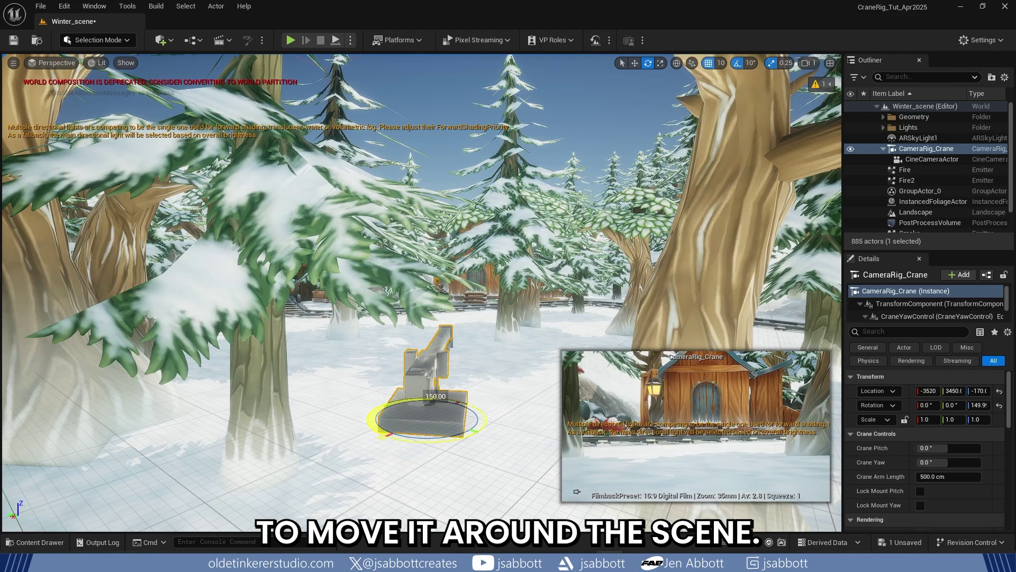
pyautogui.moveTo(479, 421); pyautogui.dragTo(607, 328)
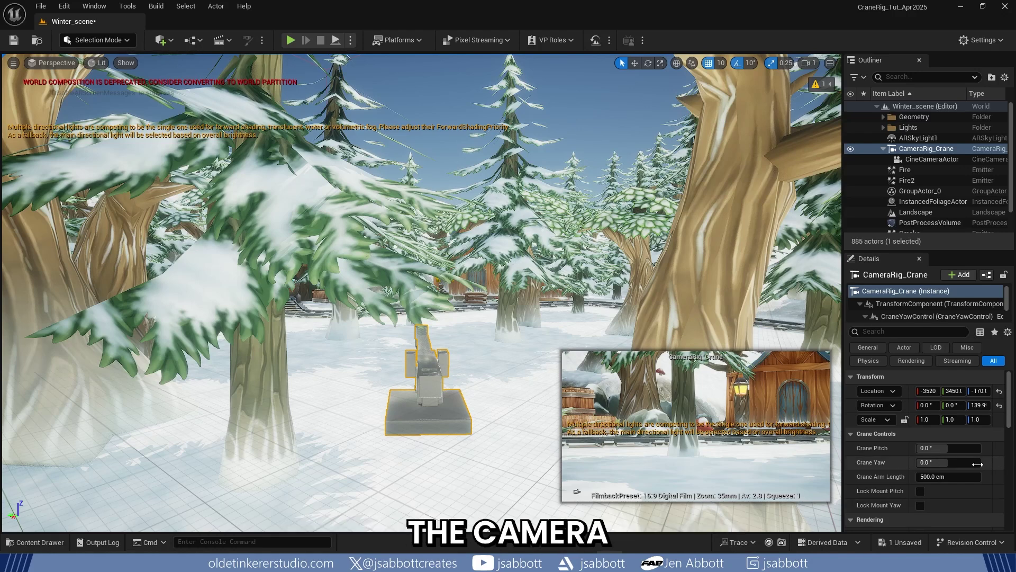
# - Set Crane Pitch to 69.12°, Crane Yaw to -144° and Crane Arm Length to 125 cm
pyautogui.moveTo(955, 477); pyautogui.dragTo(902, 462)
pyautogui.click(945, 479)
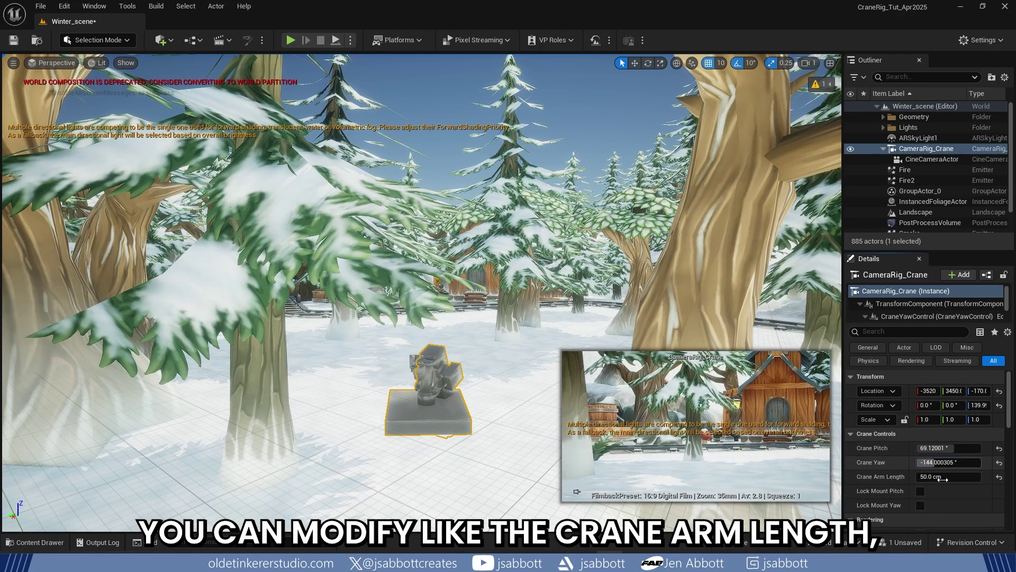
pyautogui.click(941, 477)
pyautogui.write('125')
pyautogui.press('Return')
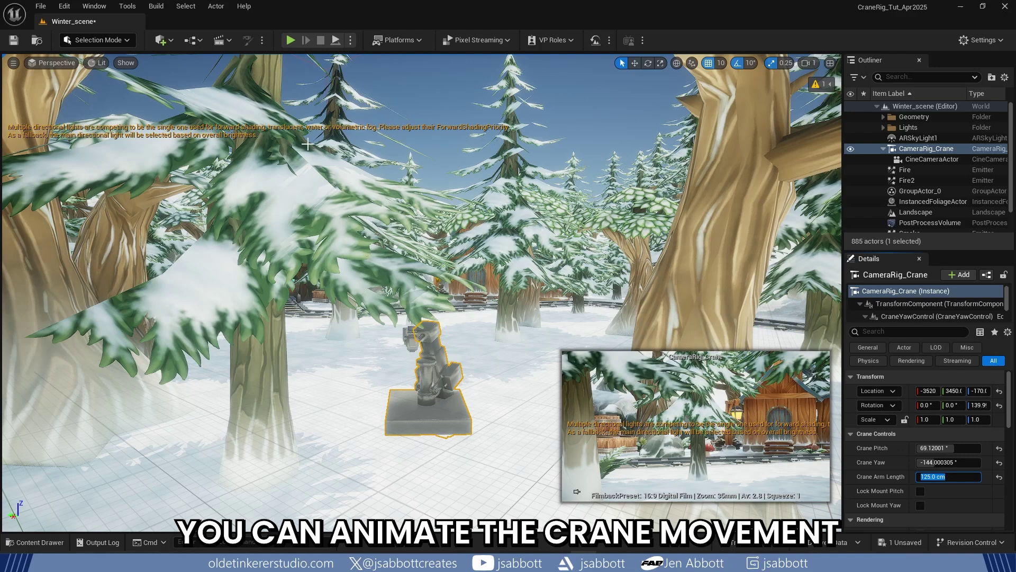
# - Add a Level Sequence from the Cinematics menu and save it as RigCrane_Sequence in /All/Game
pyautogui.click(229, 41)
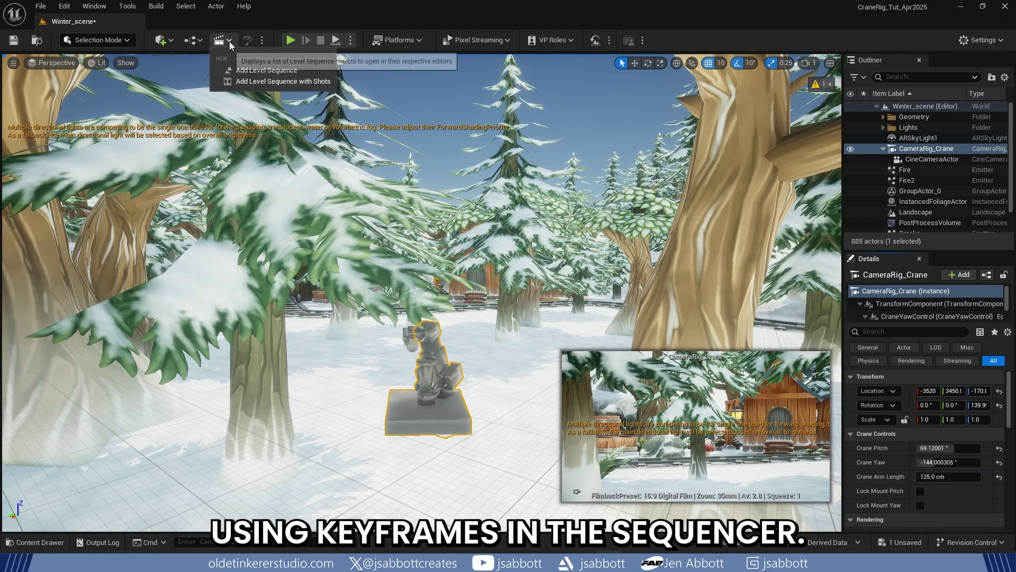
pyautogui.click(300, 71)
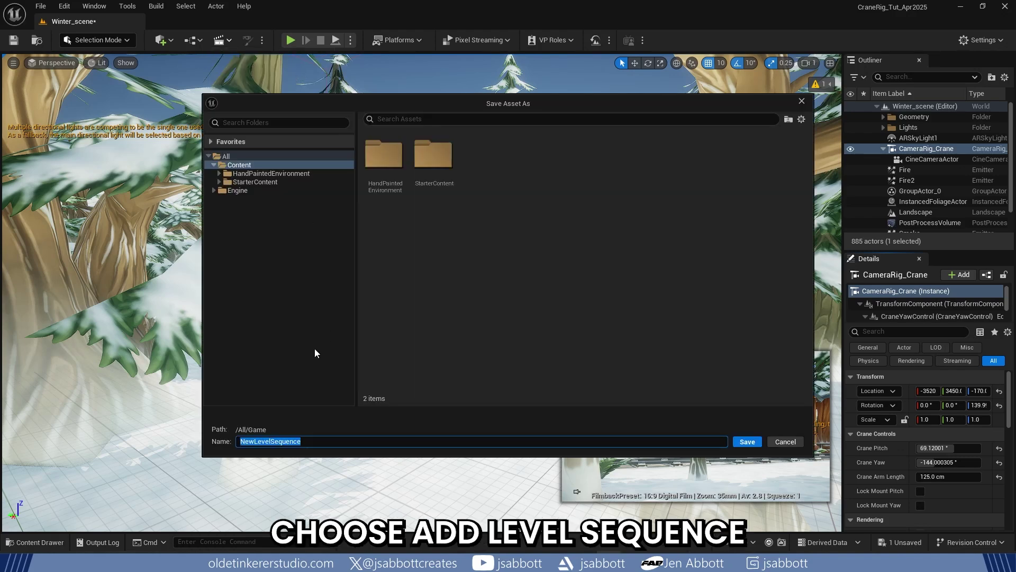
pyautogui.write('RigC')
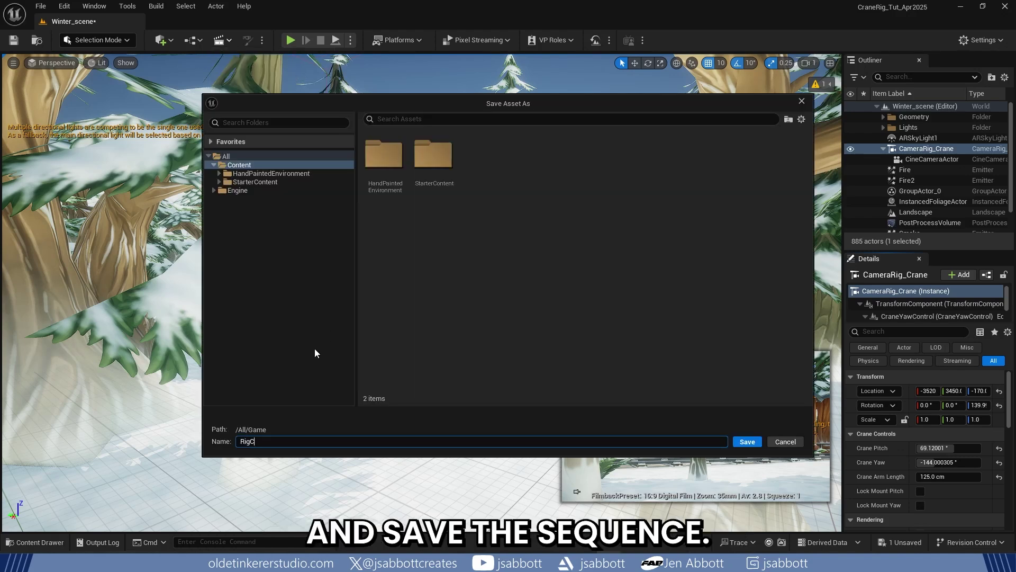
pyautogui.write('rane_Sequen')
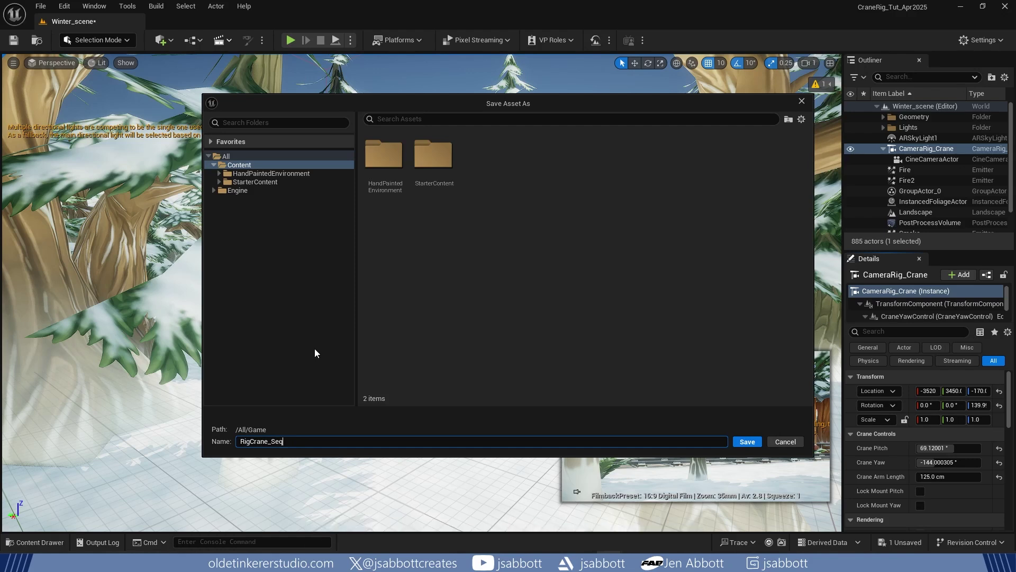
pyautogui.write('ce')
pyautogui.click(752, 442)
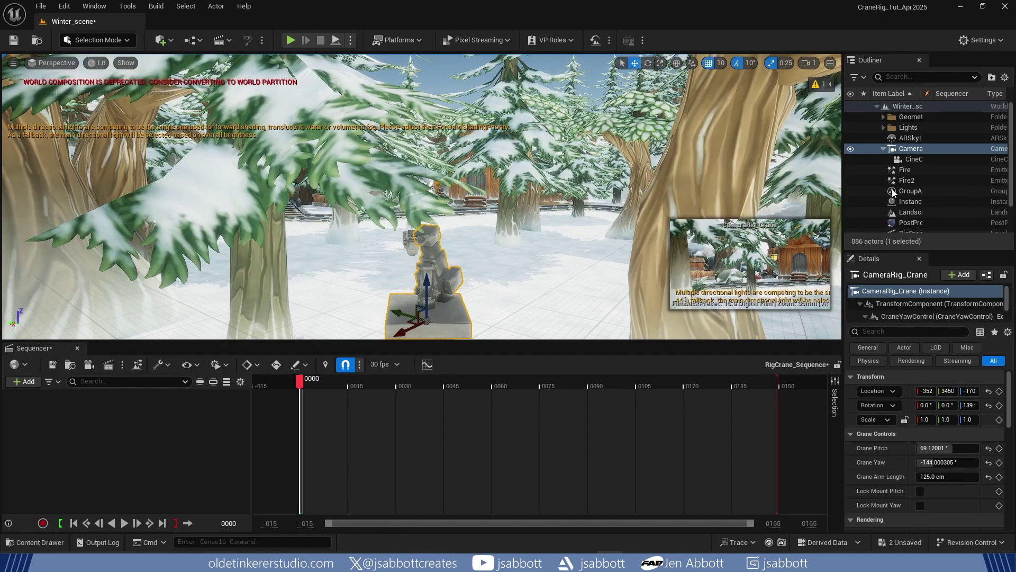
# - Drag the crane's CineCameraActor from the Outliner into the RigCrane_Sequence track list
pyautogui.click(919, 160)
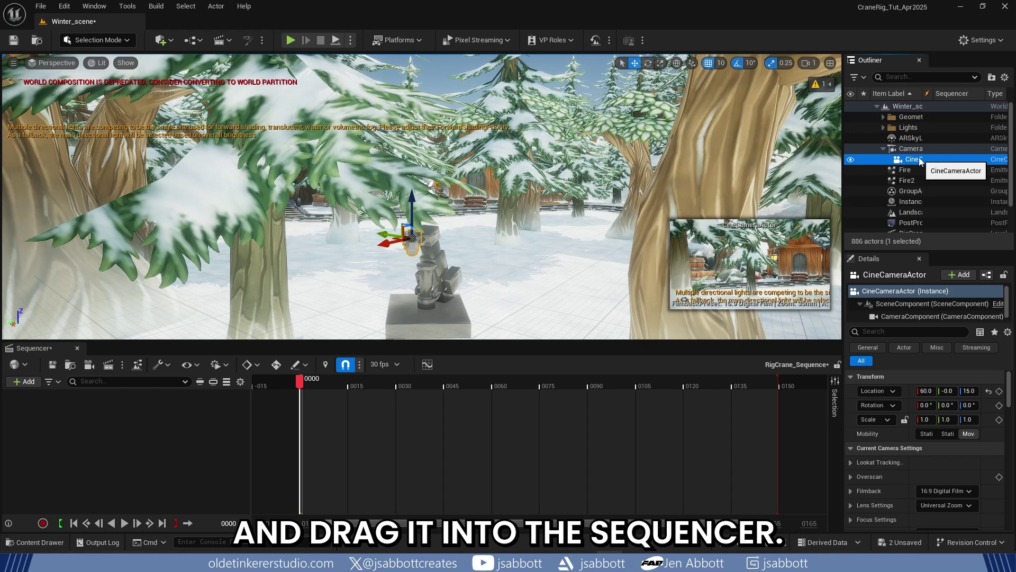
pyautogui.moveTo(919, 158); pyautogui.dragTo(180, 424)
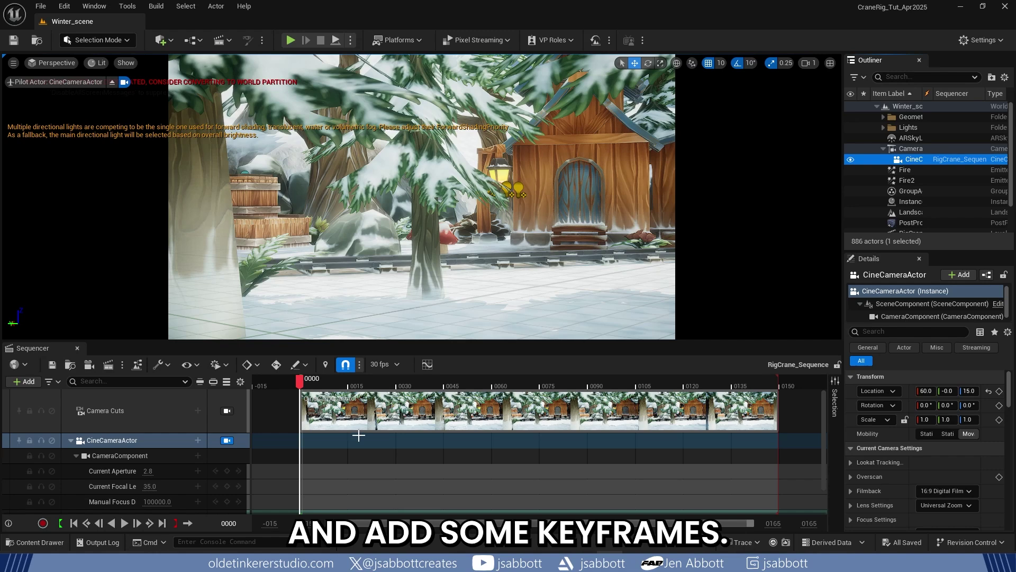
# - Select CameraRig_Crane and key its Crane Pitch, Yaw and Arm Length at frame 0
pyautogui.click(911, 150)
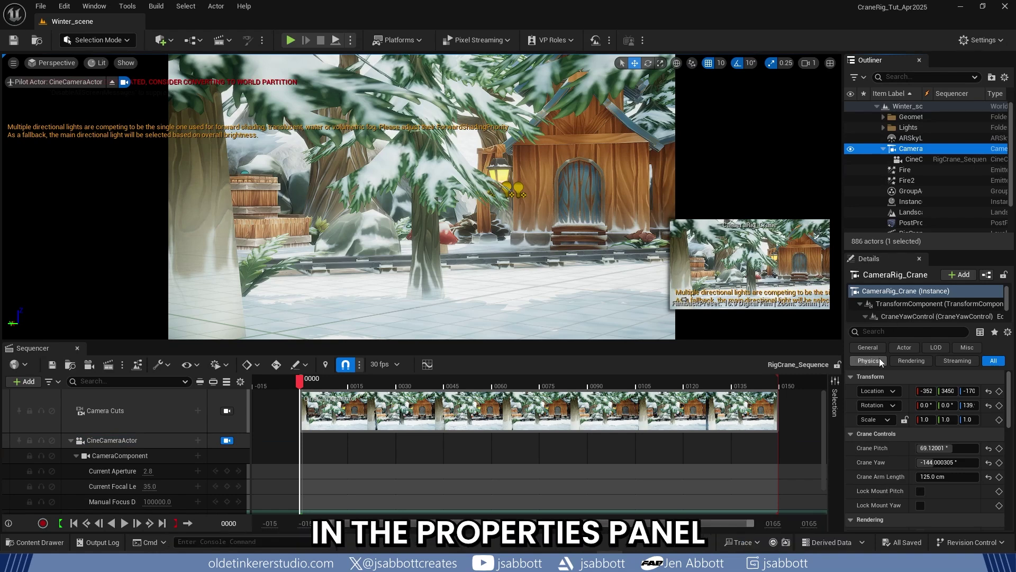
pyautogui.click(999, 448)
pyautogui.click(999, 463)
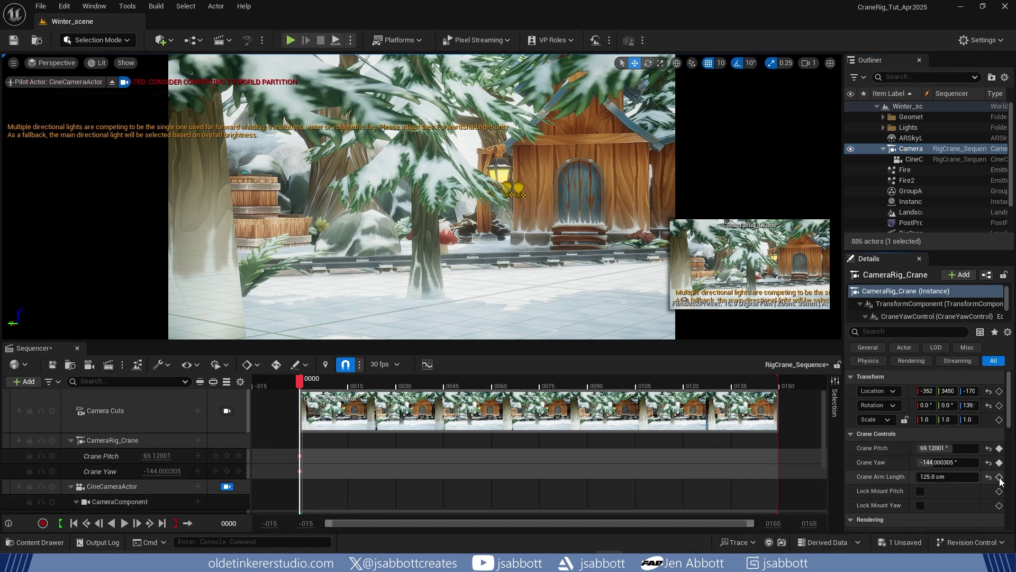
pyautogui.click(1000, 478)
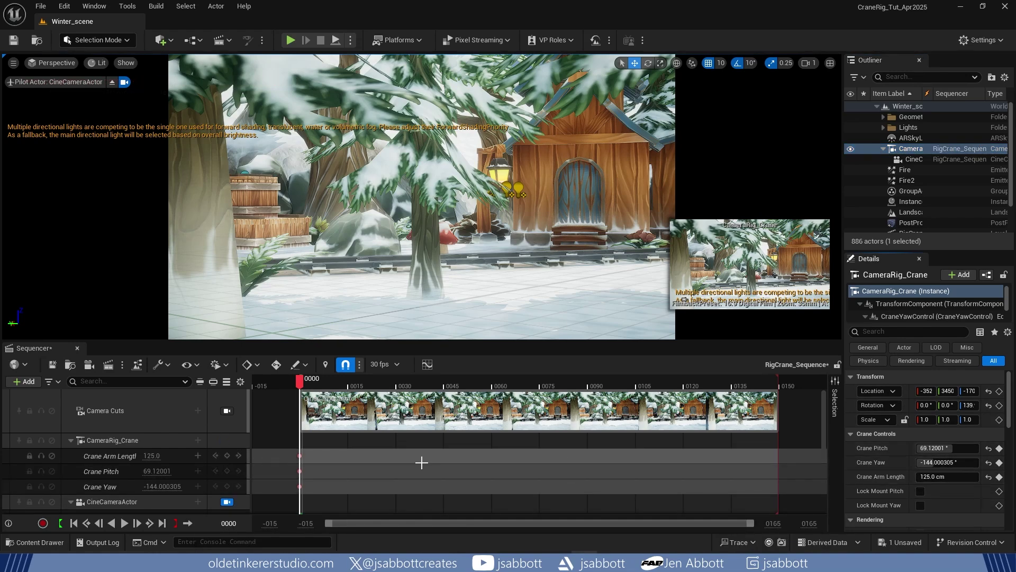
# - At frame 150, change the crane's end pose and key Arm Length (320.55 cm), Pitch and Yaw
pyautogui.moveTo(300, 383); pyautogui.dragTo(780, 383)
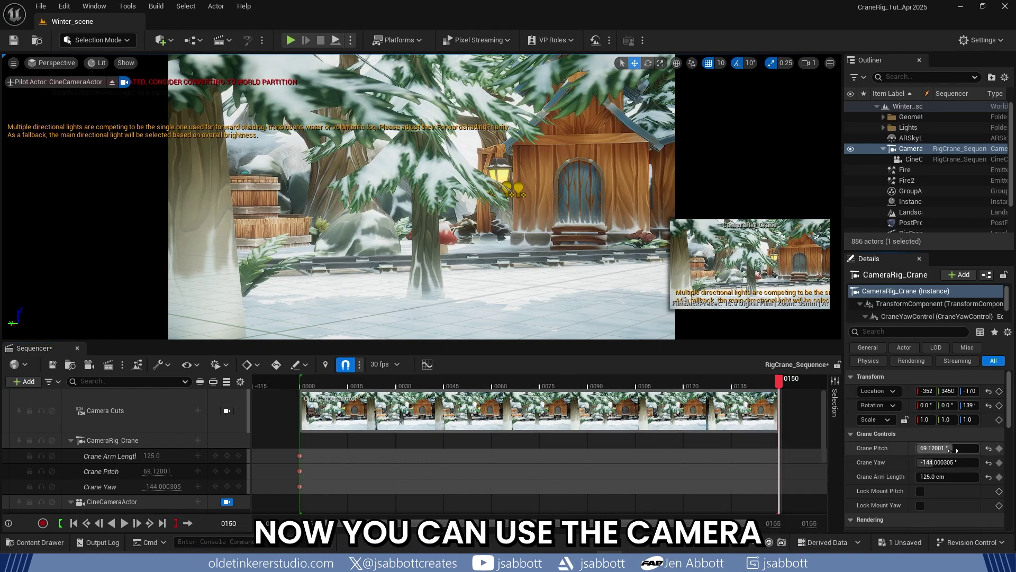
pyautogui.moveTo(942, 447); pyautogui.dragTo(1014, 448)
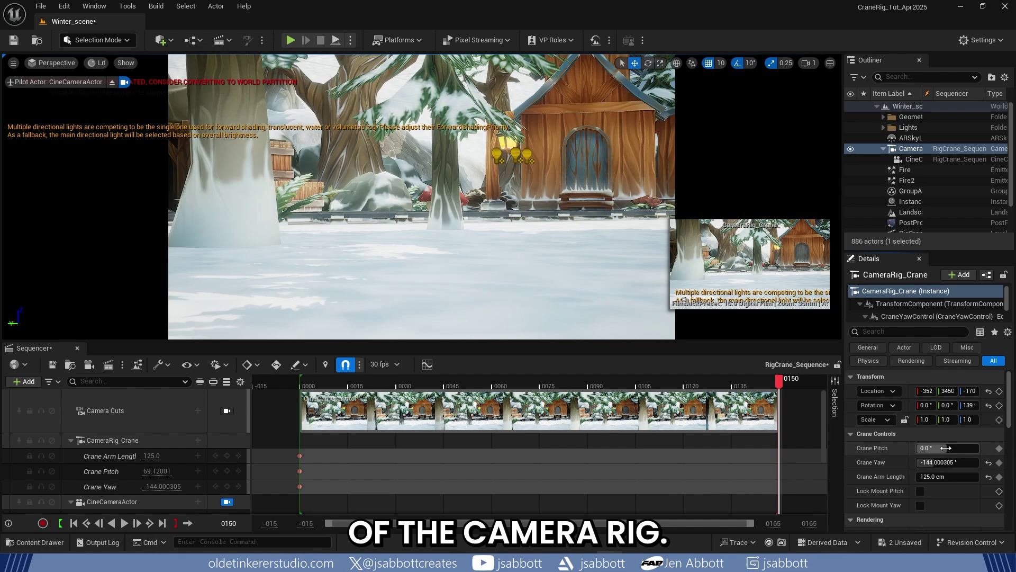
pyautogui.moveTo(948, 448); pyautogui.dragTo(955, 511)
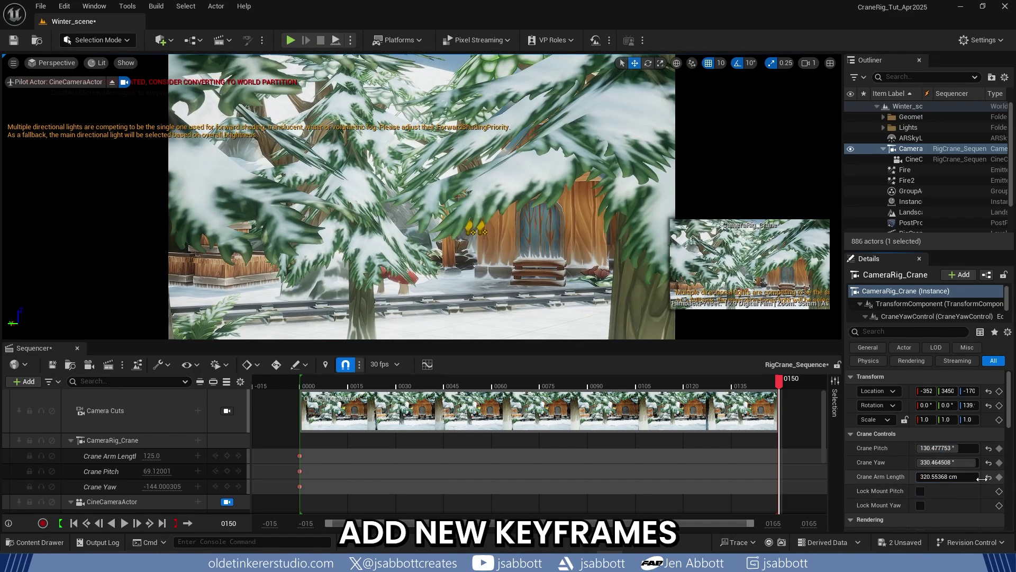
pyautogui.click(998, 477)
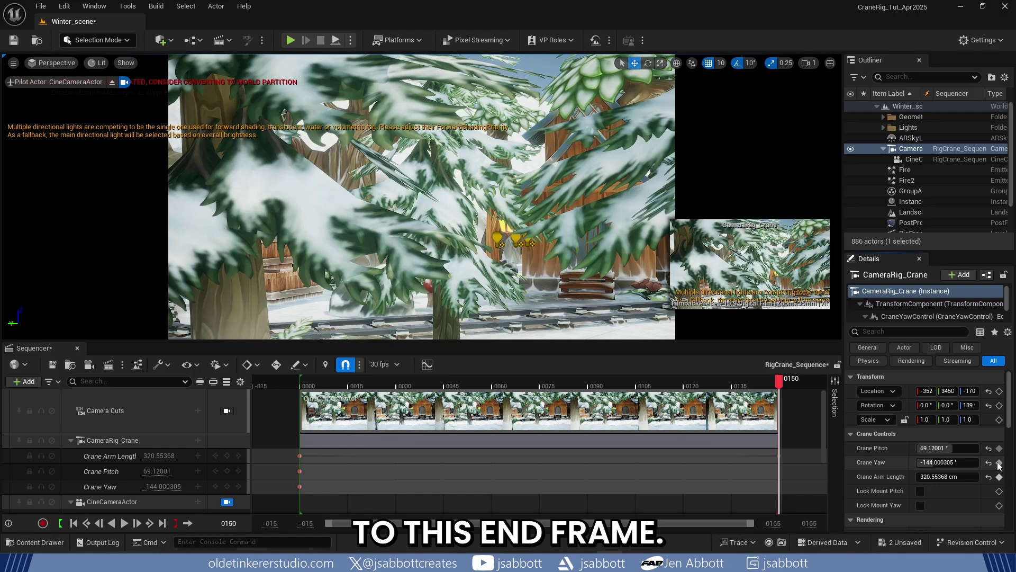
pyautogui.click(999, 448)
pyautogui.click(999, 463)
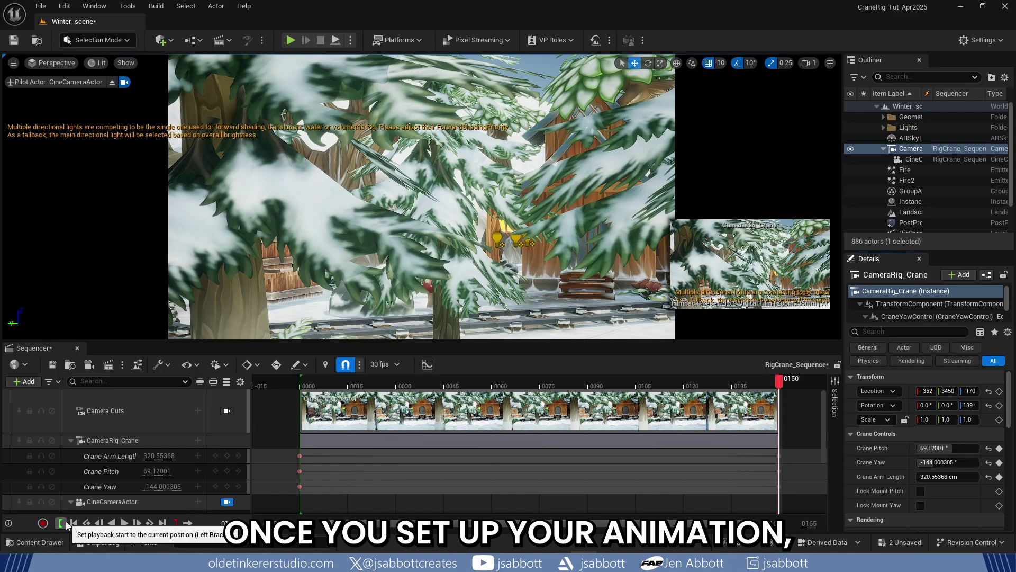
# - Jump to frame 0 and play the crane arm extending from 125 cm to 320.55 cm
pyautogui.click(74, 523)
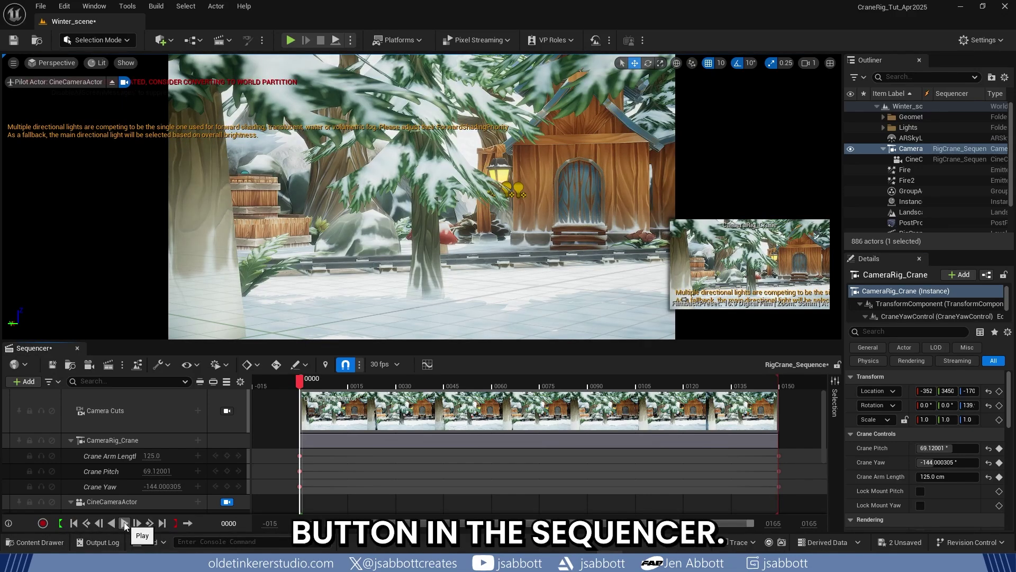
pyautogui.click(126, 523)
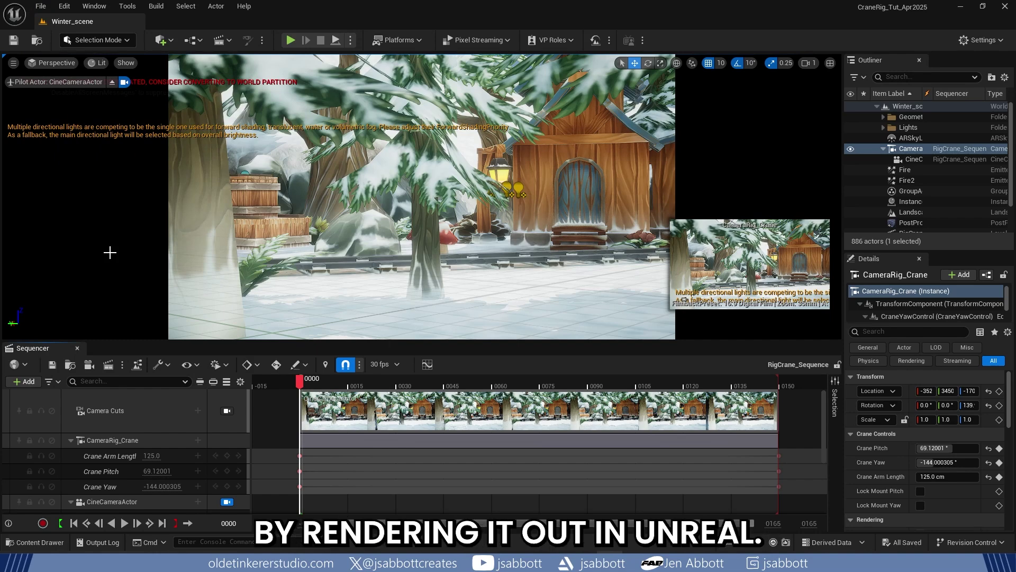
# - Open Movie Render Queue from the Window menu and add a RigCrane_Sequence render job
pyautogui.click(96, 6)
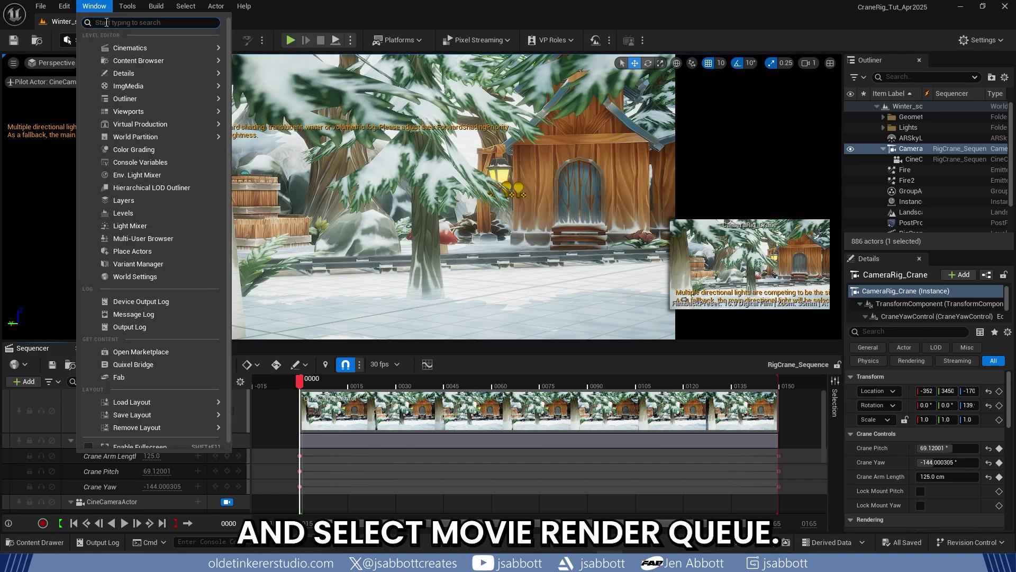
pyautogui.write('movie r')
pyautogui.click(134, 44)
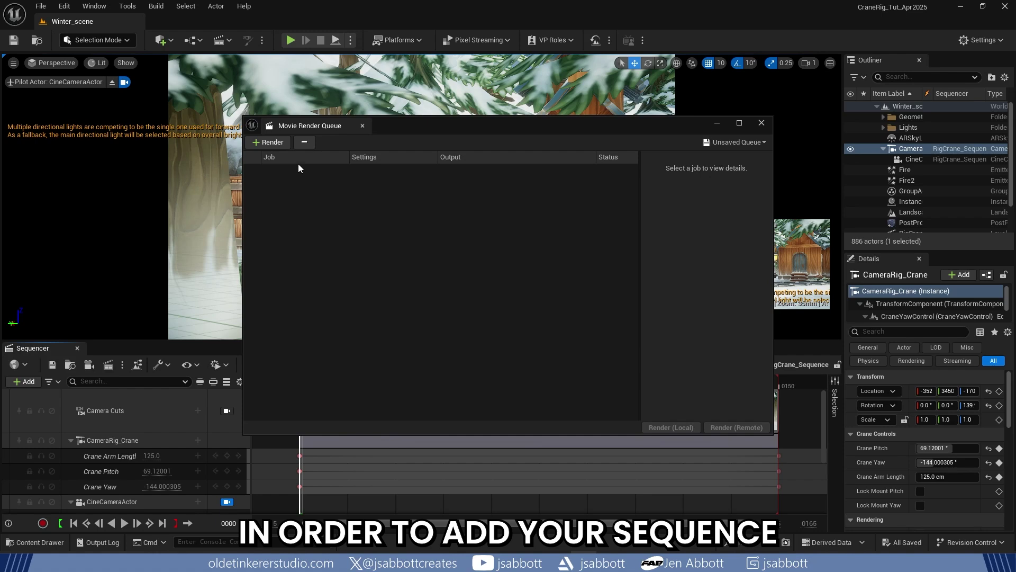
pyautogui.click(268, 142)
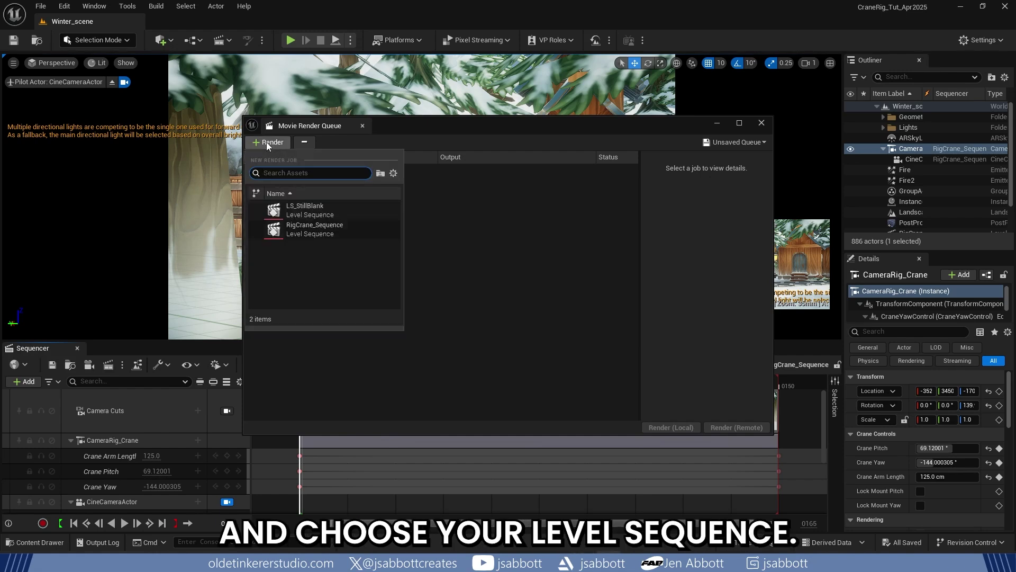
pyautogui.click(336, 229)
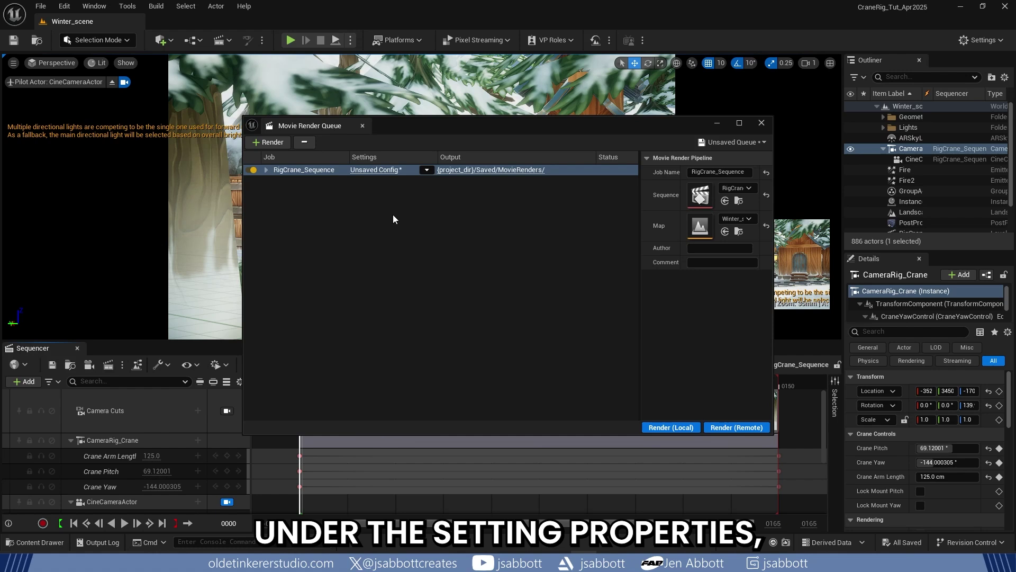
# - Open the job's Unsaved Config settings and add a .png Sequence [8bit] export
pyautogui.click(377, 169)
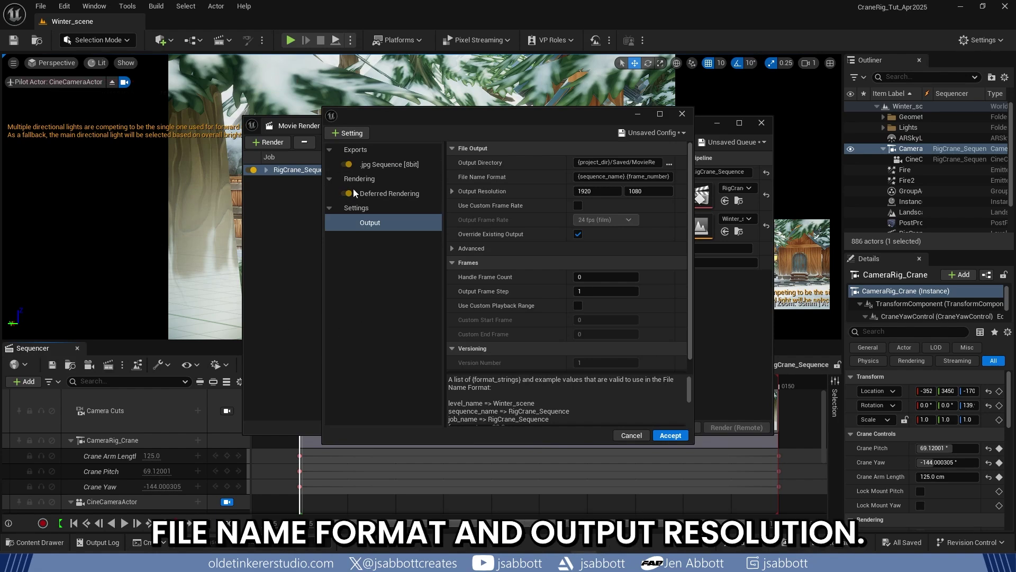
pyautogui.click(354, 134)
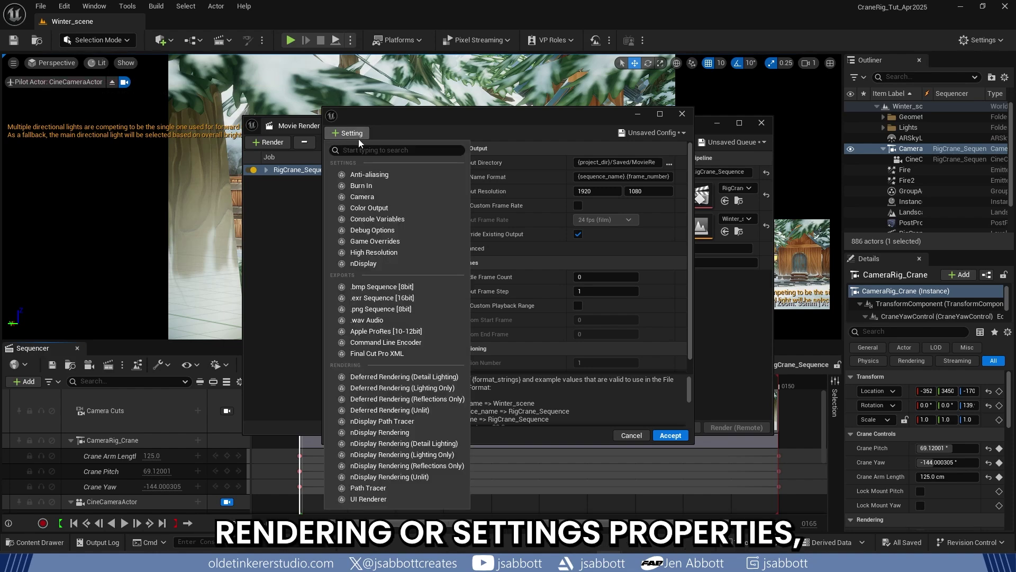
pyautogui.click(375, 310)
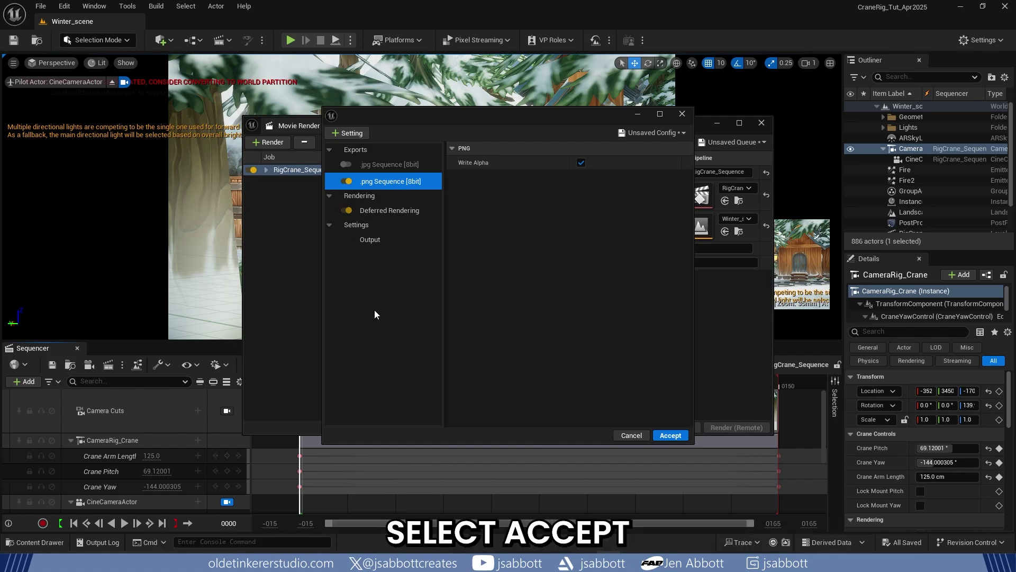
# - Accept the job's settings and start a Render (Local) of RigCrane_Sequence
pyautogui.click(670, 435)
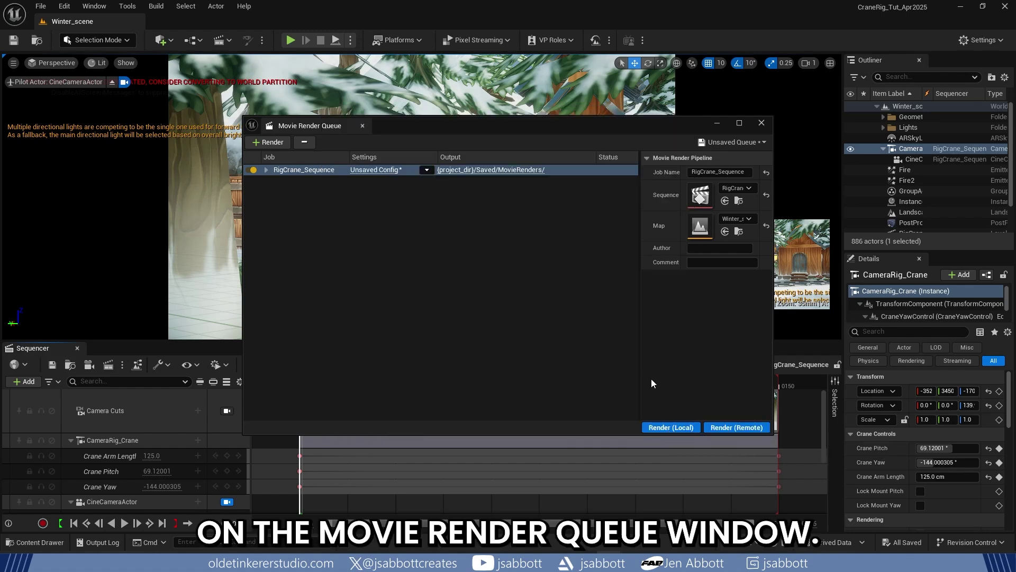
pyautogui.click(671, 428)
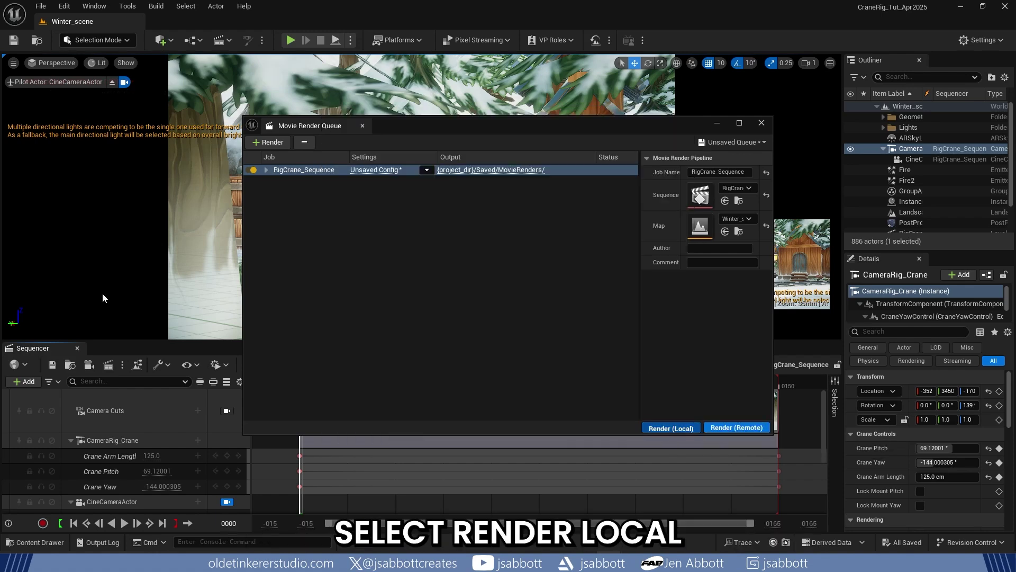